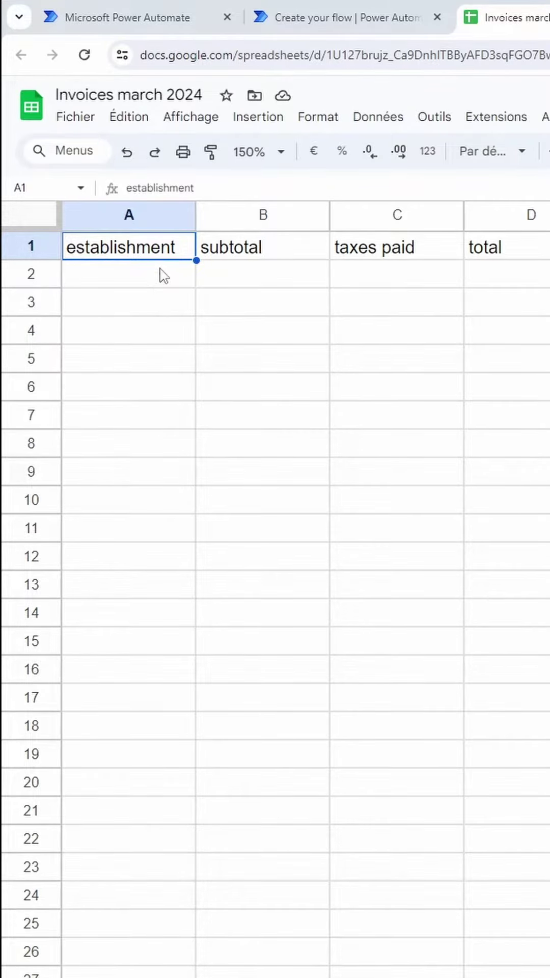
Step: Select the sheet's four headers, then use the prebuilt 'Extract information from invoices' model in a flow
left_click_drag(126, 247, 508, 254)
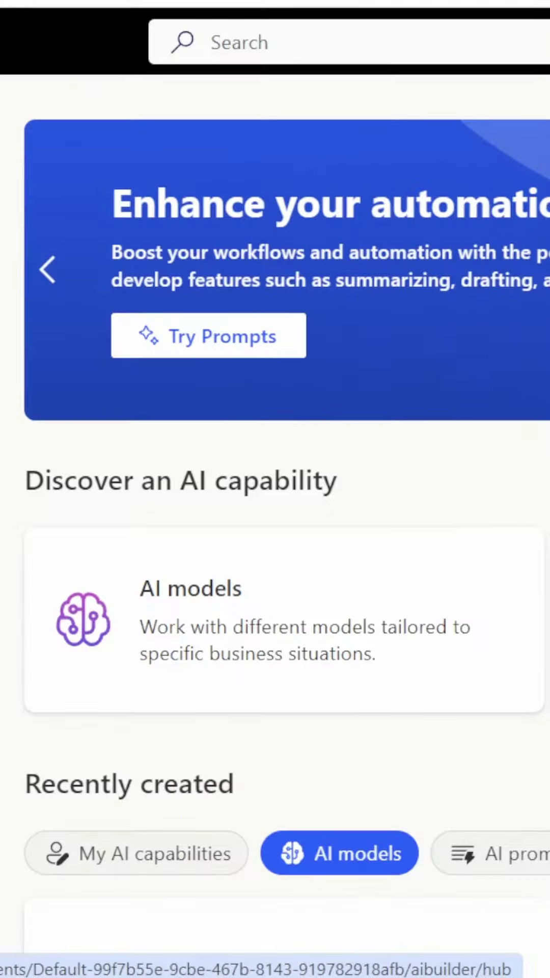
left_click(263, 651)
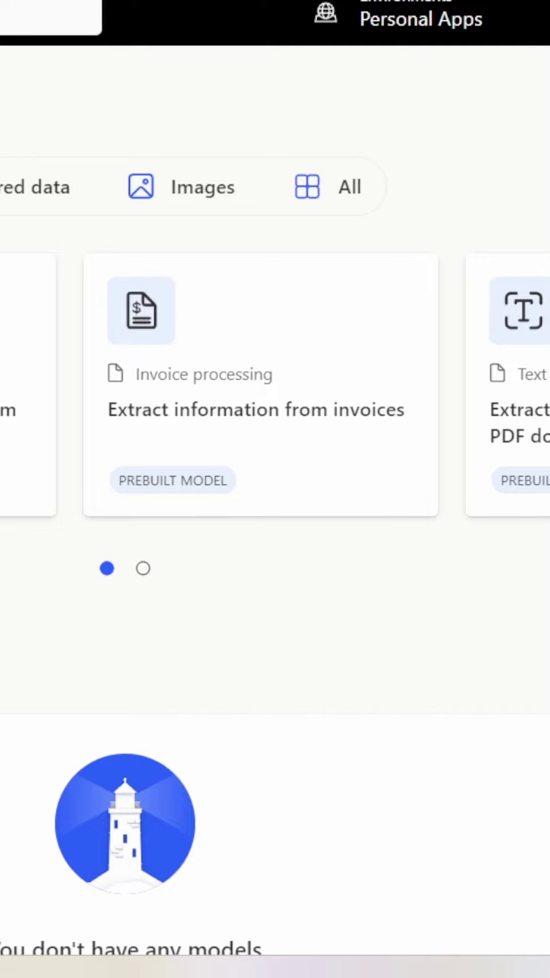
left_click(256, 448)
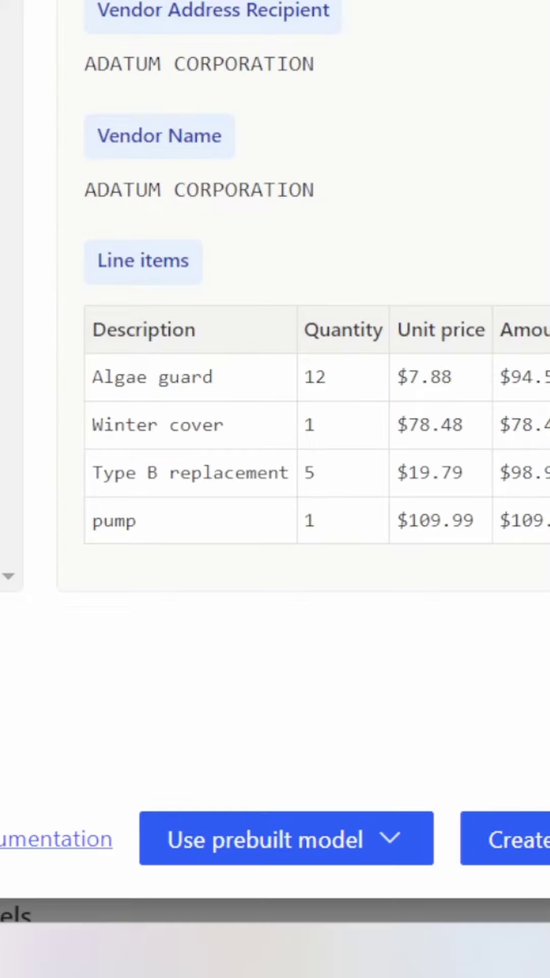
left_click(393, 832)
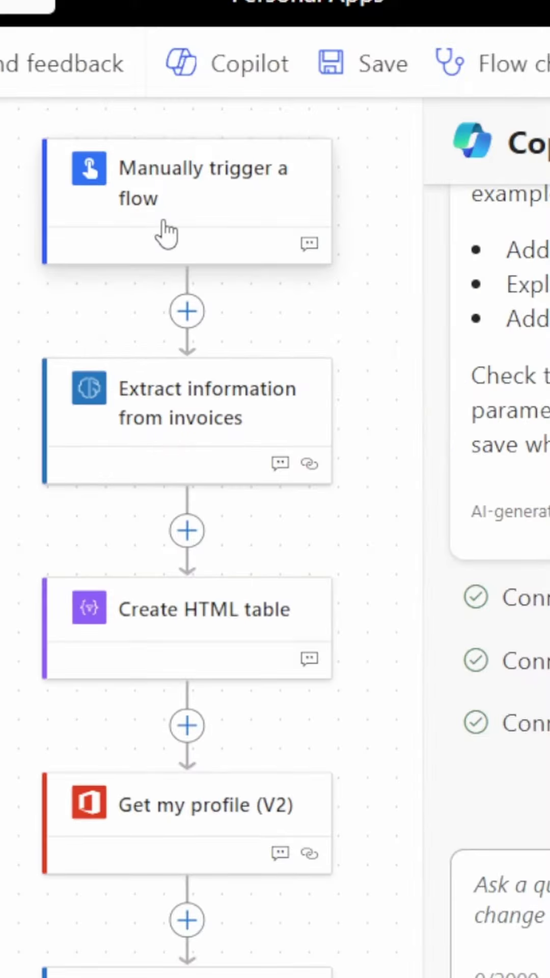
Step: Replace the manual trigger via Copilot with a Gmail new-email trigger and looped invoice extraction
right_click(164, 224)
left_click(233, 260)
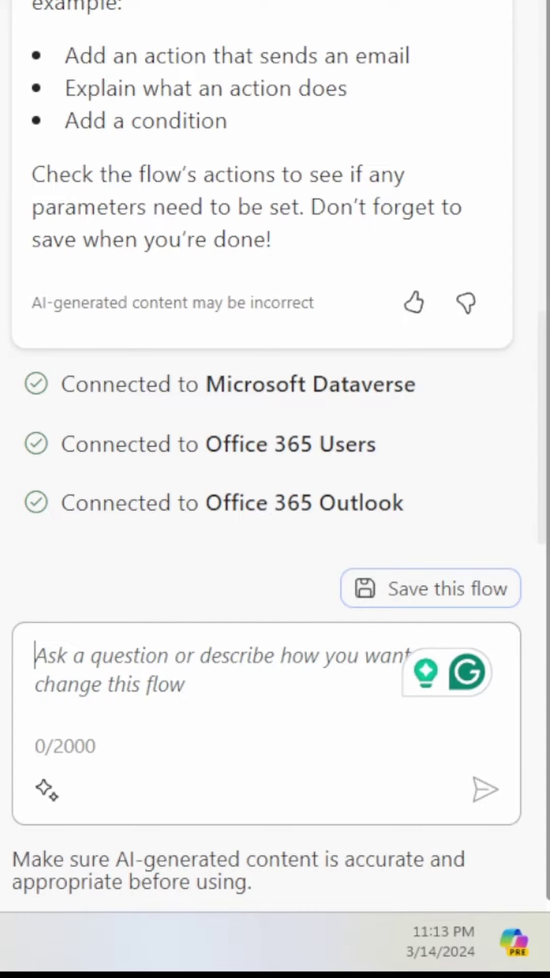
left_click(425, 715)
type("take the ")
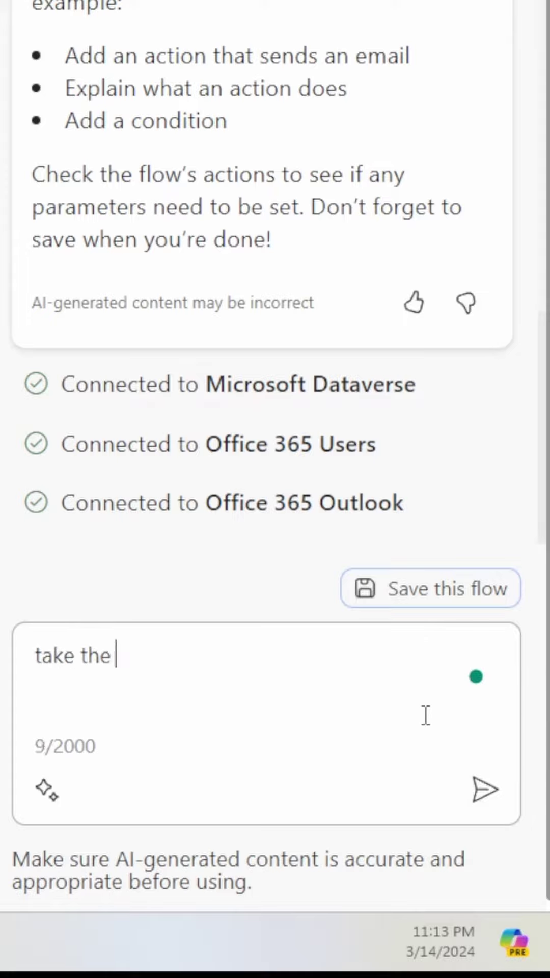
type("invoices from new emails arriving on my Gmail and process eac")
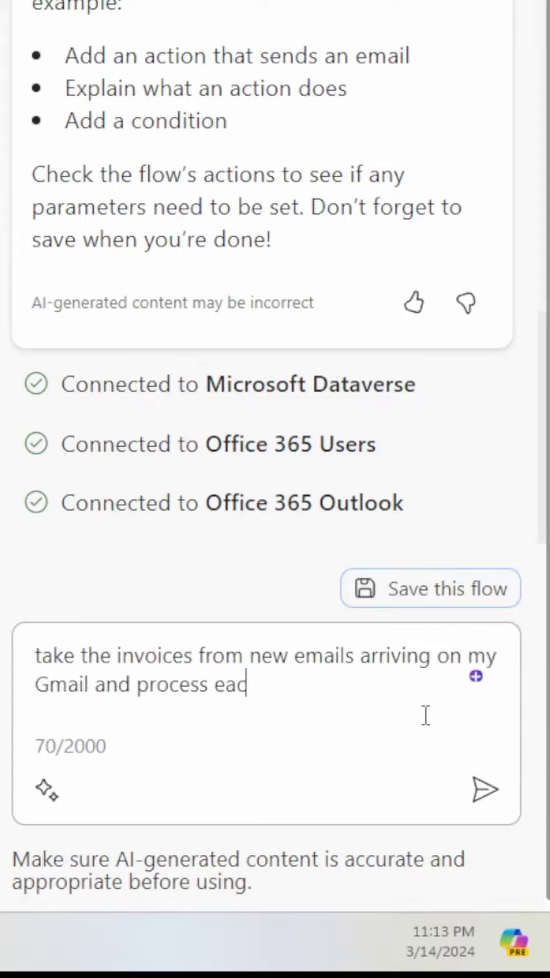
type("h of them with the Extract information from invoices action")
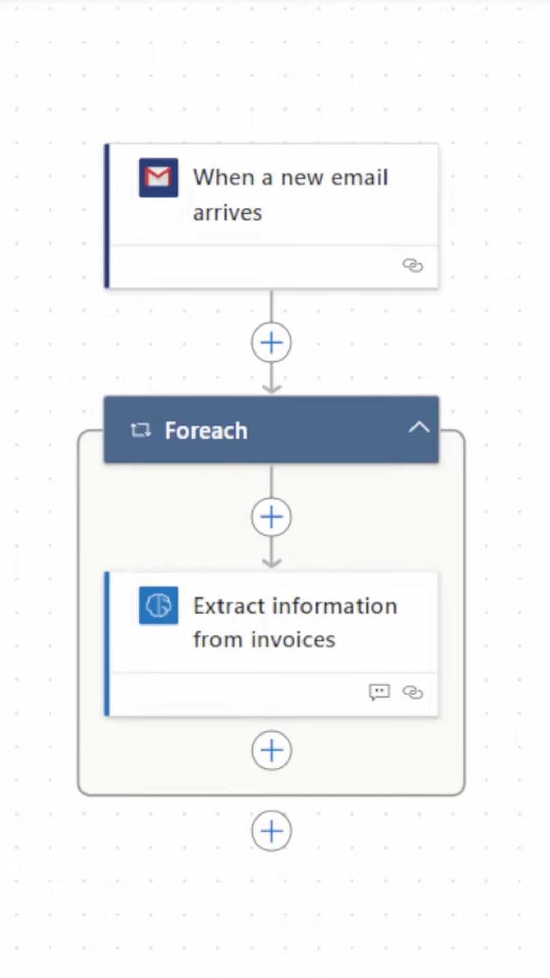
left_click(294, 229)
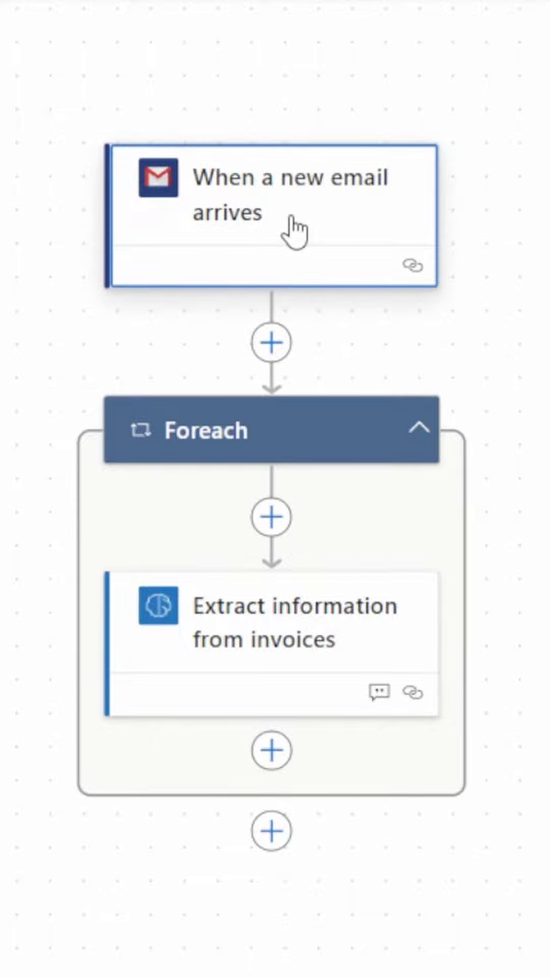
left_click(353, 645)
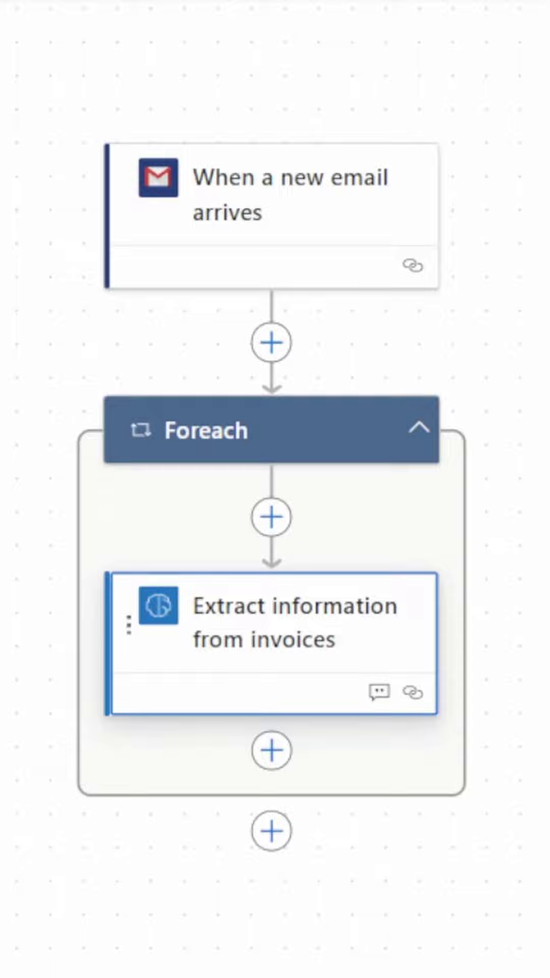
Step: Add a Google Sheets Insert row action showing the Subtotal, Taxes Paid and Total fields
left_click(271, 751)
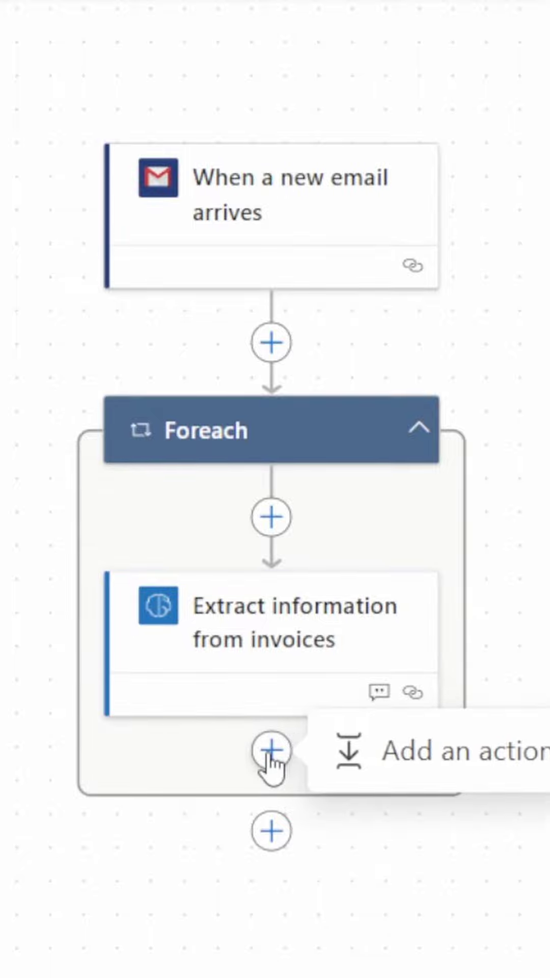
left_click(348, 753)
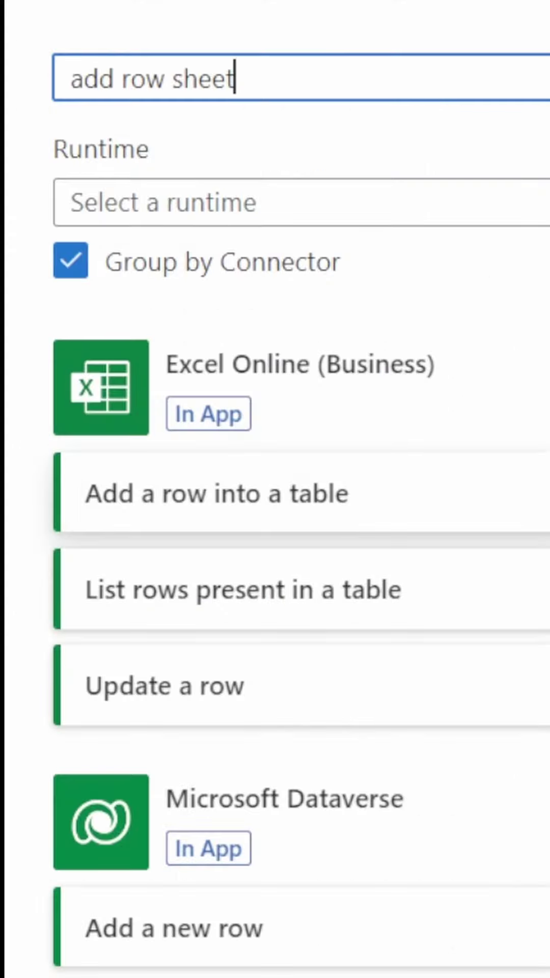
scroll(306, 611, "down", 5)
scroll(305, 611, "down", 3)
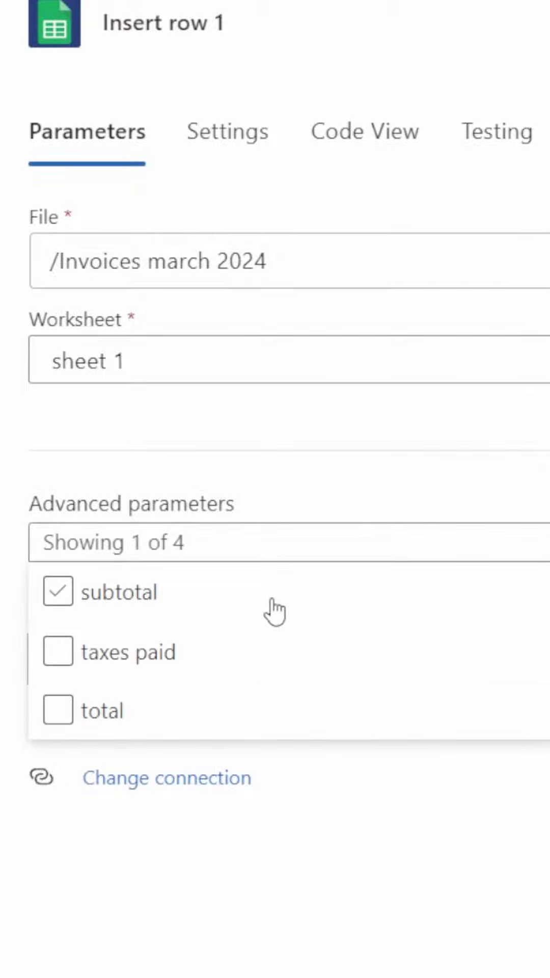
left_click(131, 603)
left_click(132, 657)
left_click(121, 712)
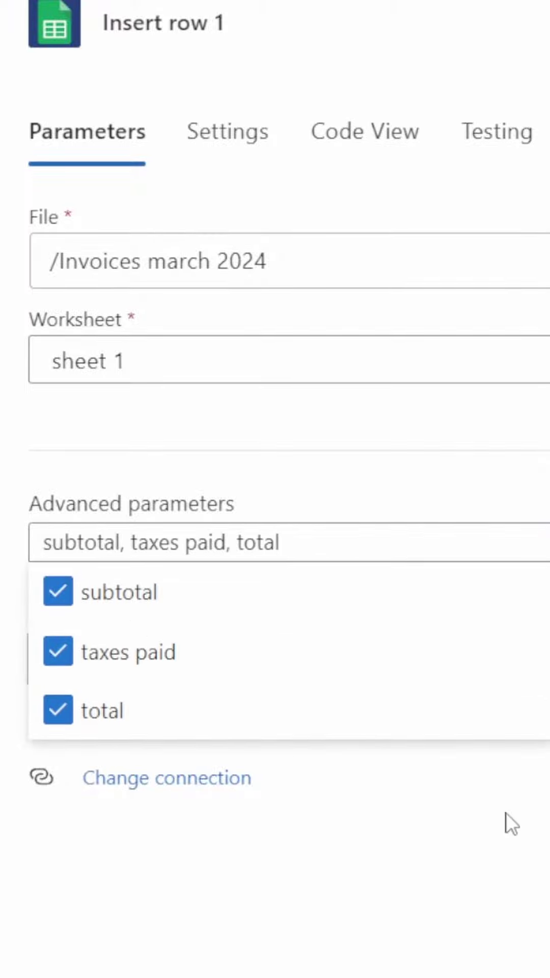
left_click(497, 829)
scroll(433, 675, "down", 2)
scroll(434, 676, "down", 1)
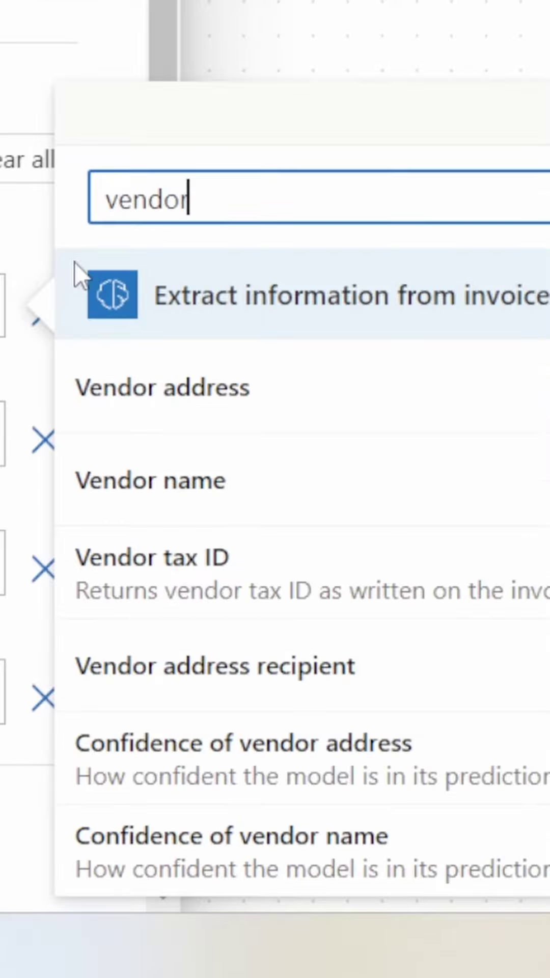
Step: Map Establishment, Subtotal, Taxes Paid and Total to Vendor name, Subtotal, Total tax and Invoice total
left_click(229, 481)
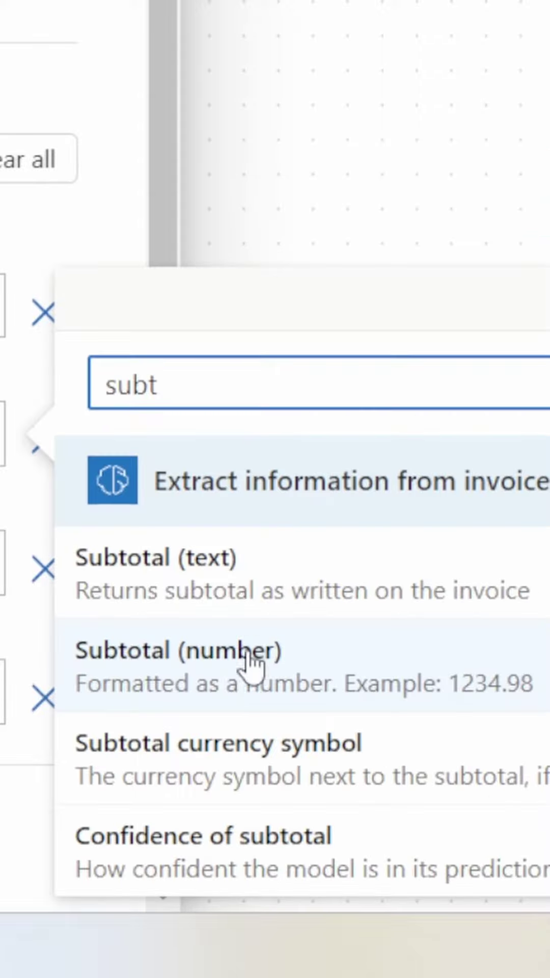
left_click(251, 673)
type("tax")
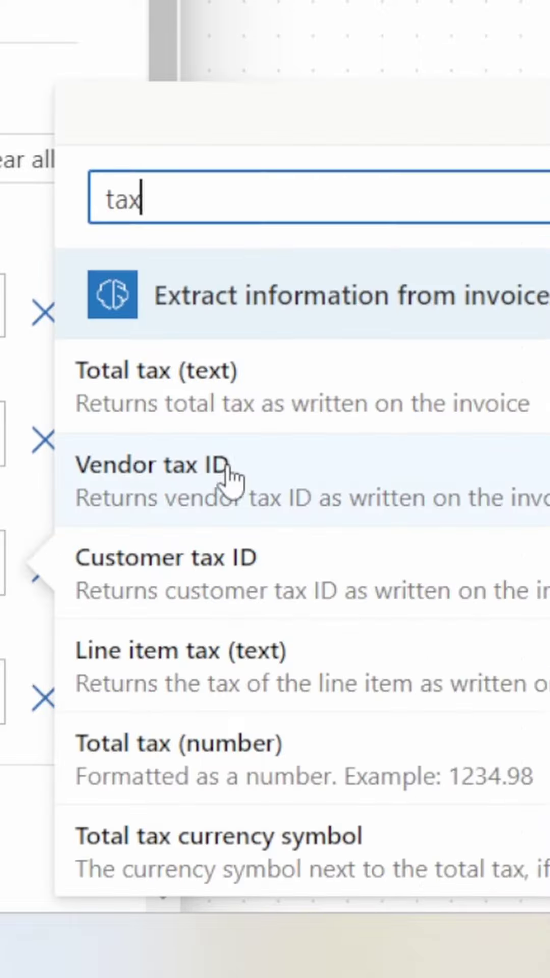
left_click(245, 409)
type("total")
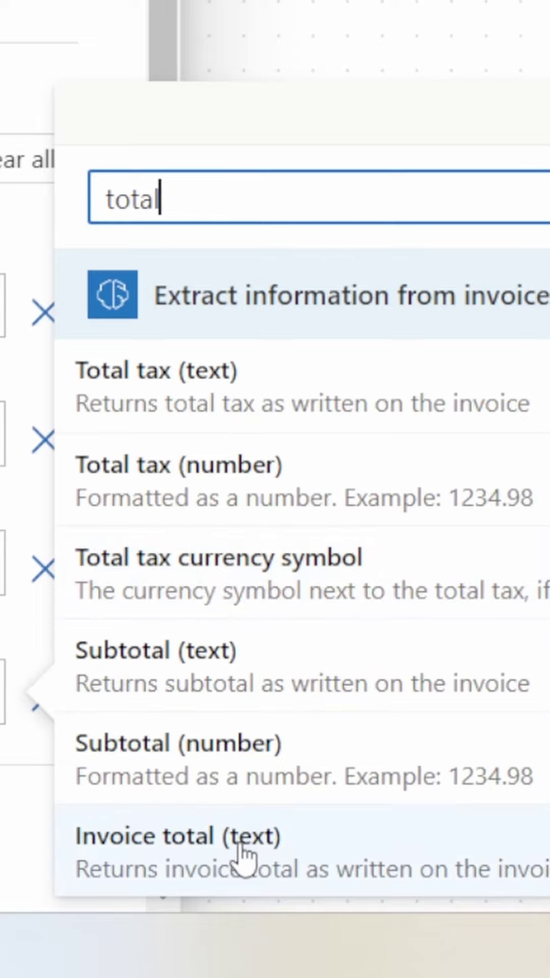
left_click(243, 858)
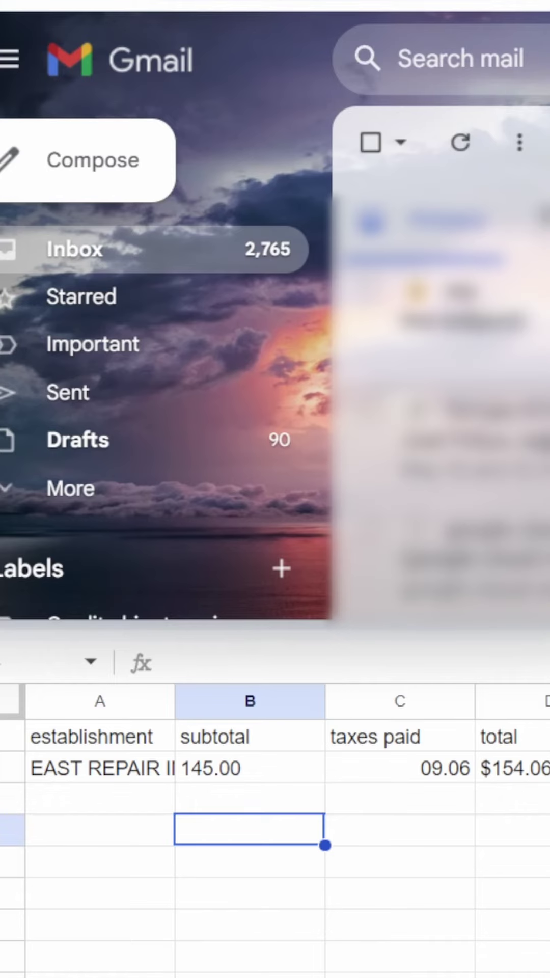